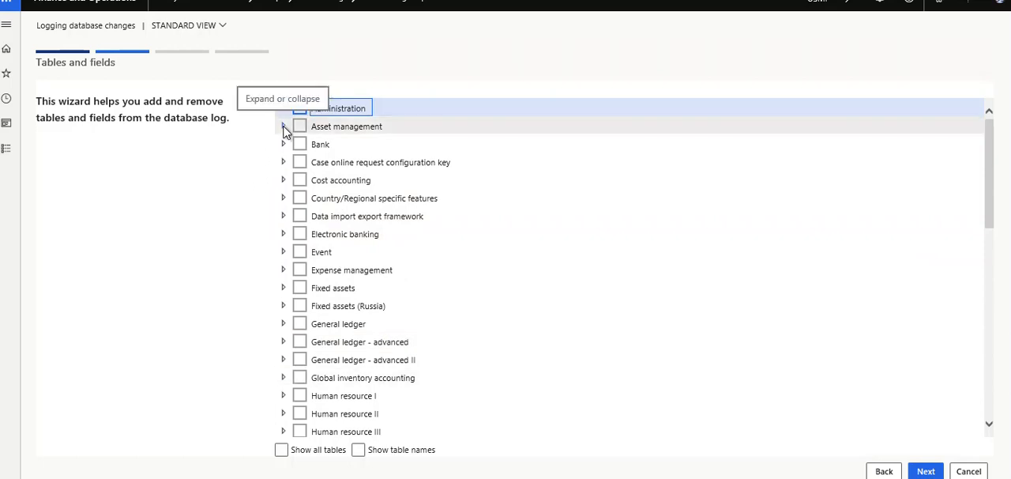
- Expand the Asset management module and examine the fields of its first Asset attributes table, collapsing that table again
left_click(284, 128)
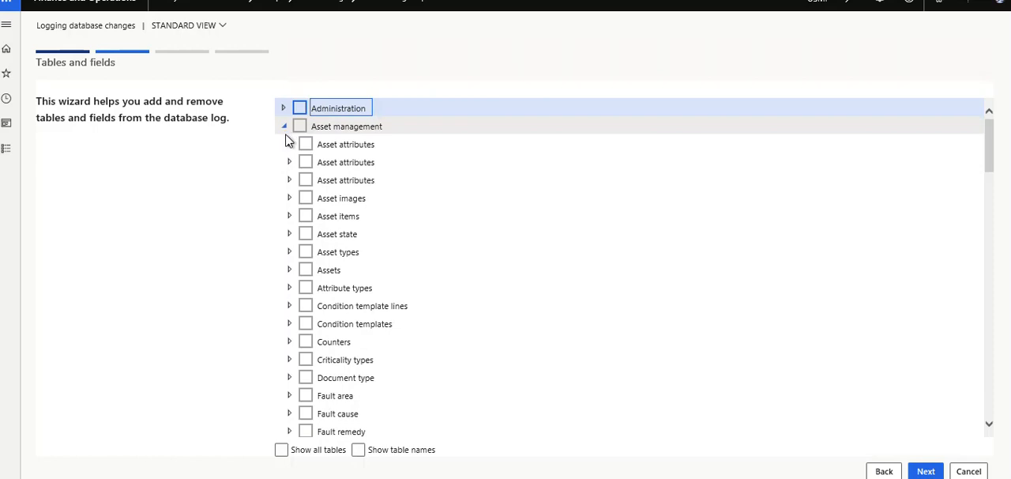
left_click(289, 145)
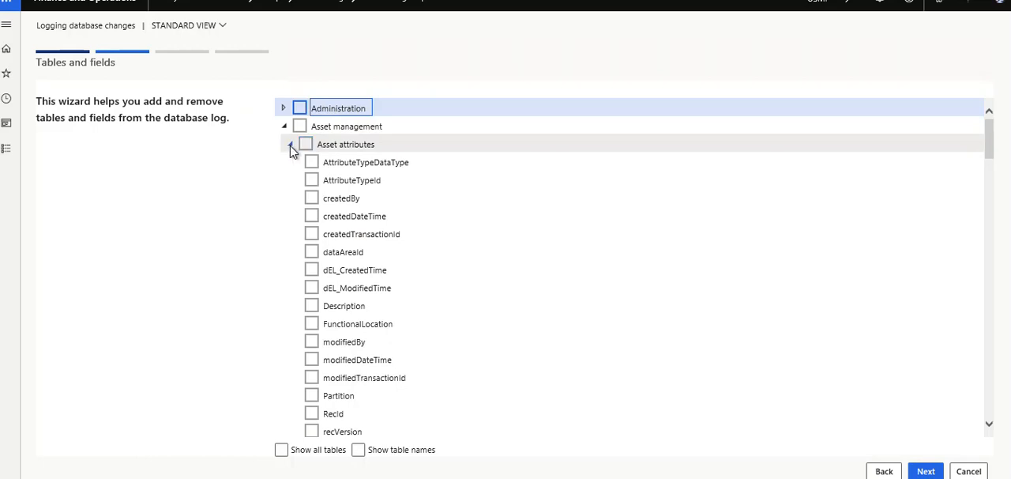
left_click(289, 145)
- Set the wizard's tree to show all tables together with their table names
left_click(281, 450)
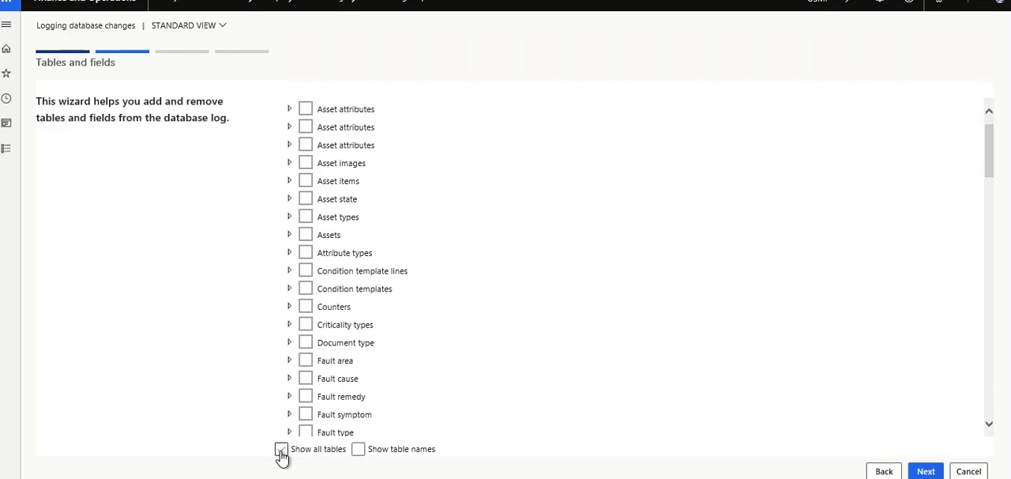
left_click(282, 450)
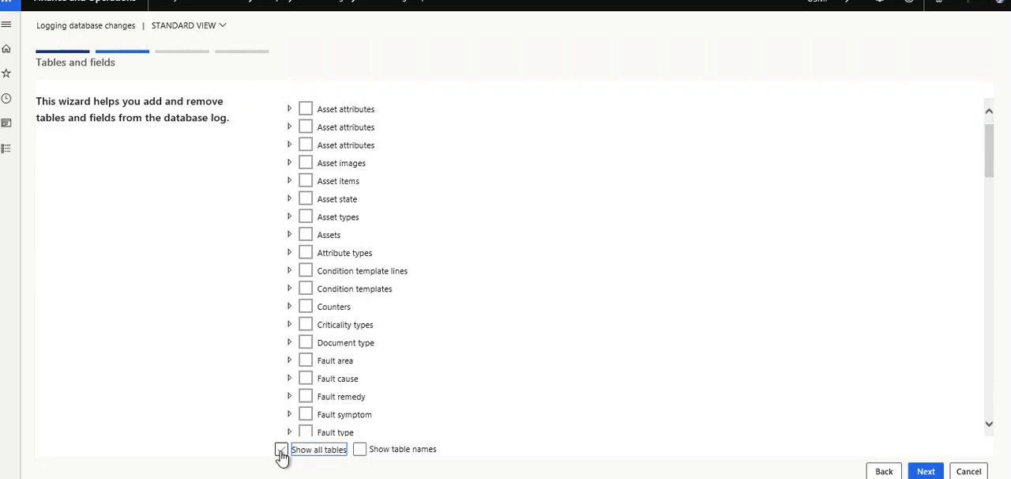
left_click(359, 452)
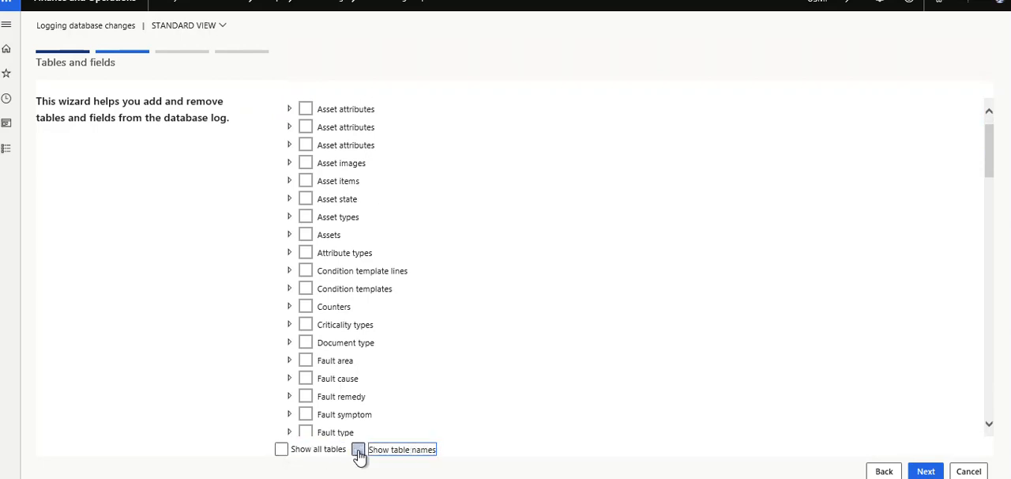
left_click(281, 451)
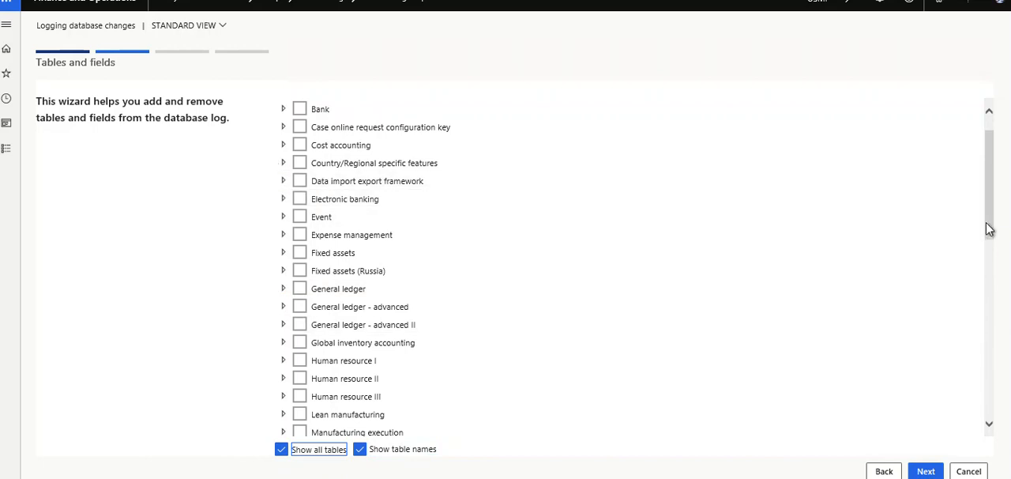
- Expand the Trade module in the tables and fields tree
scroll(988, 287, "down", 2)
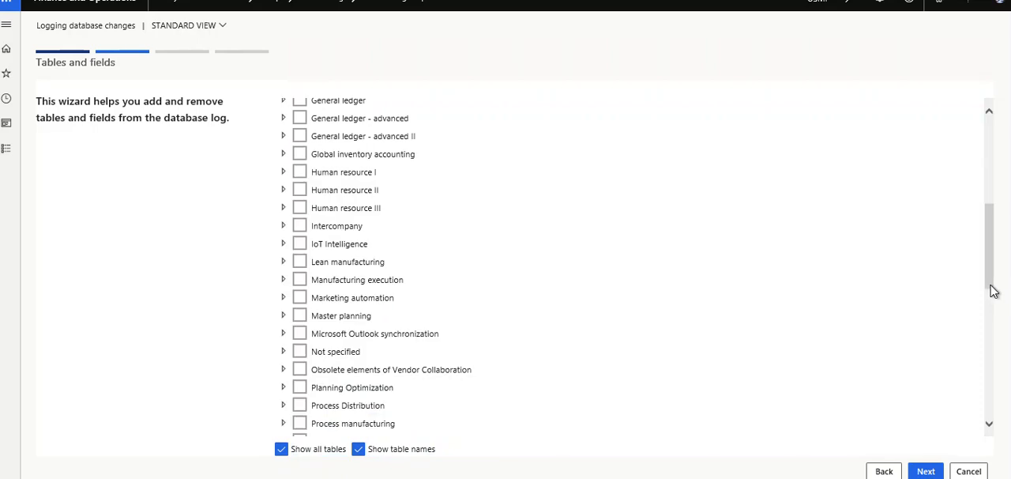
left_click(990, 335)
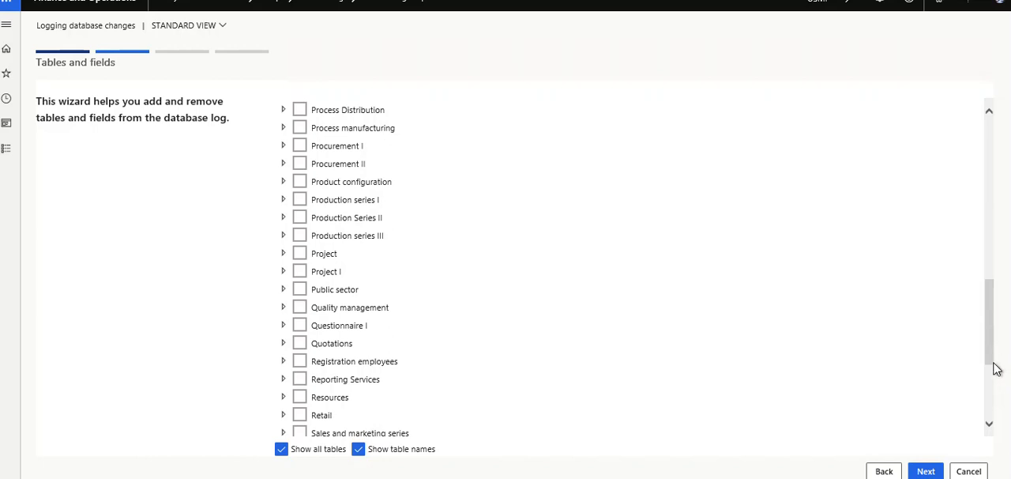
left_click(990, 394)
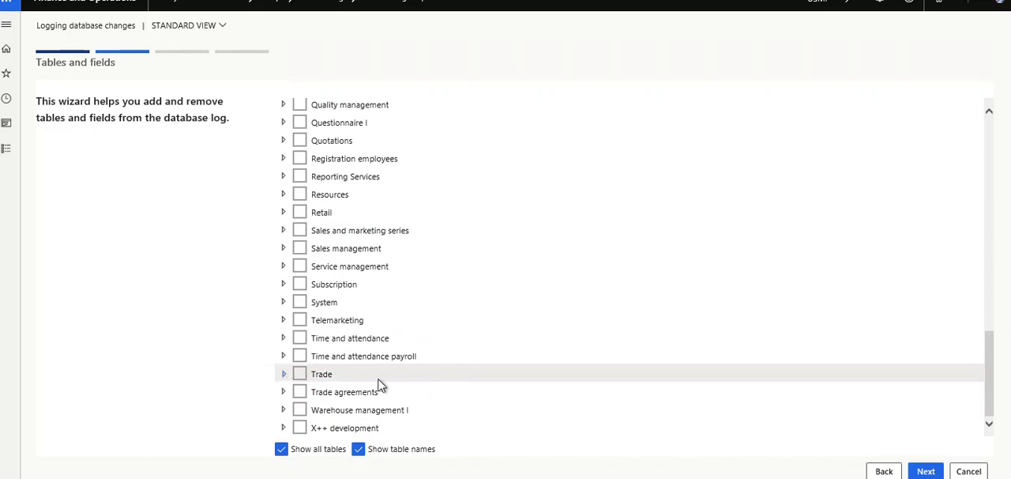
left_click(284, 375)
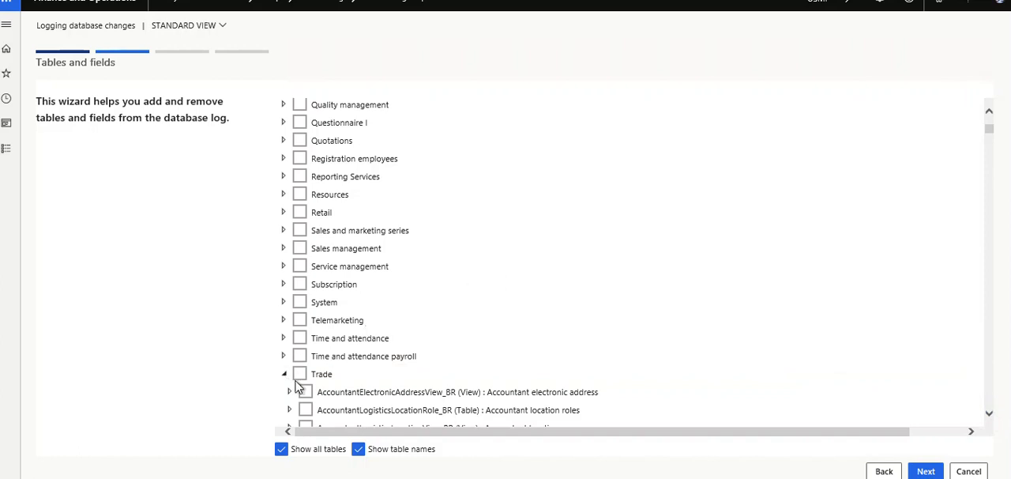
- Select the CustVendItemGroup table under Trade with all its fields for logging and proceed to the types of change
scroll(769, 419, "down", 4)
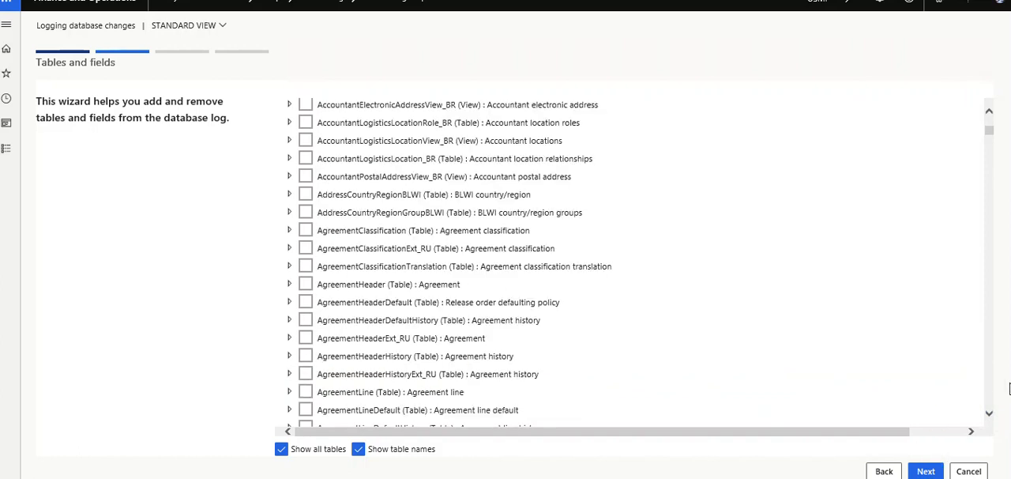
scroll(992, 389, "down", 3)
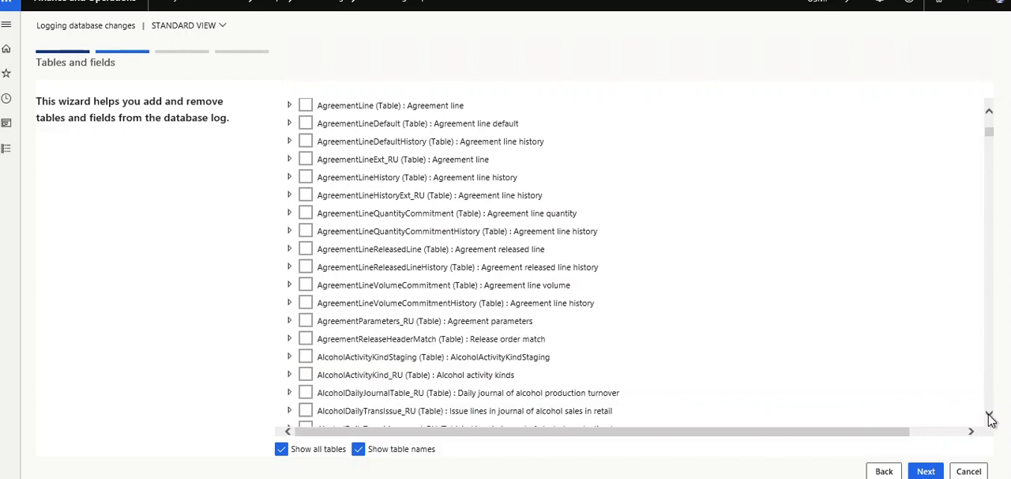
left_click(989, 415)
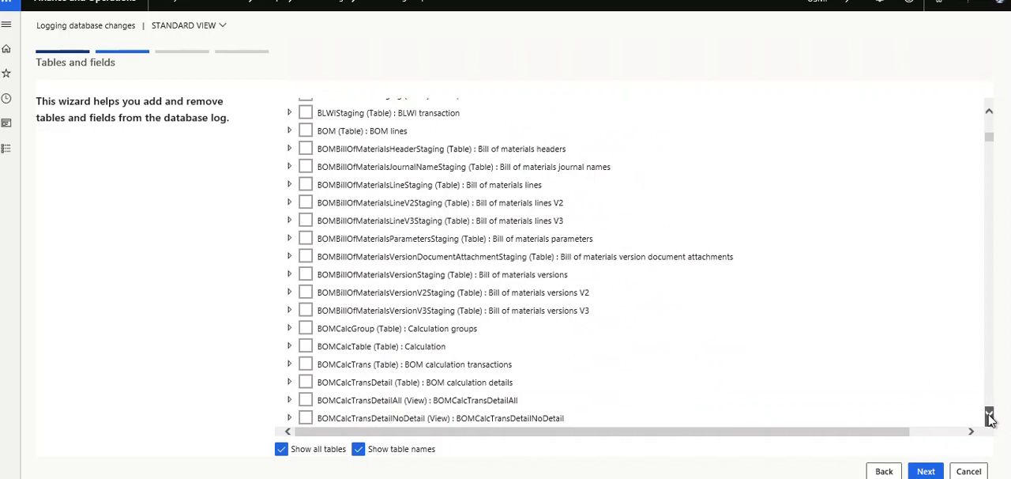
left_click(989, 416)
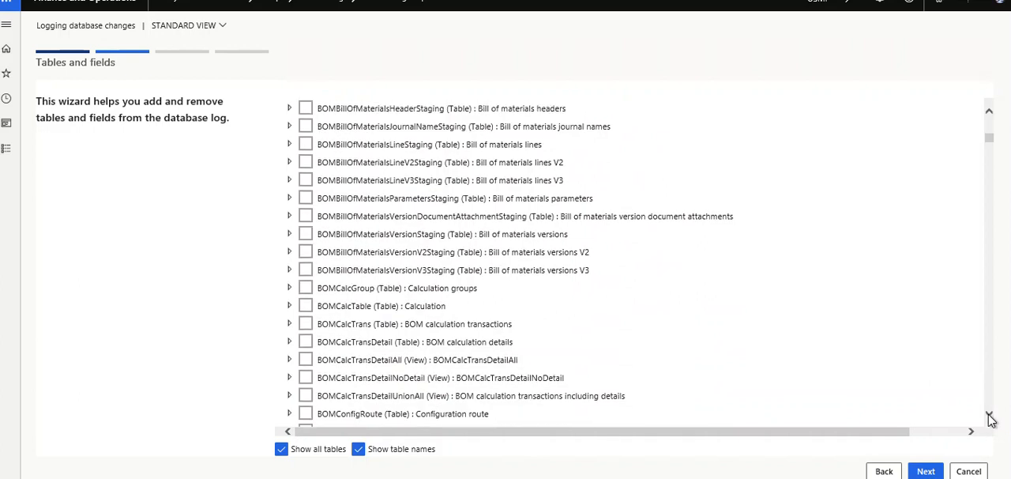
left_click(989, 415)
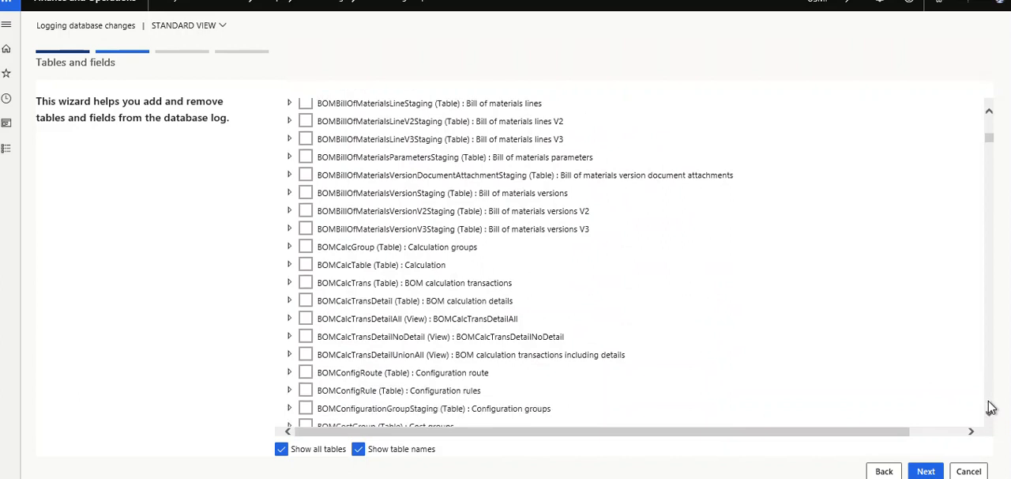
left_click(988, 415)
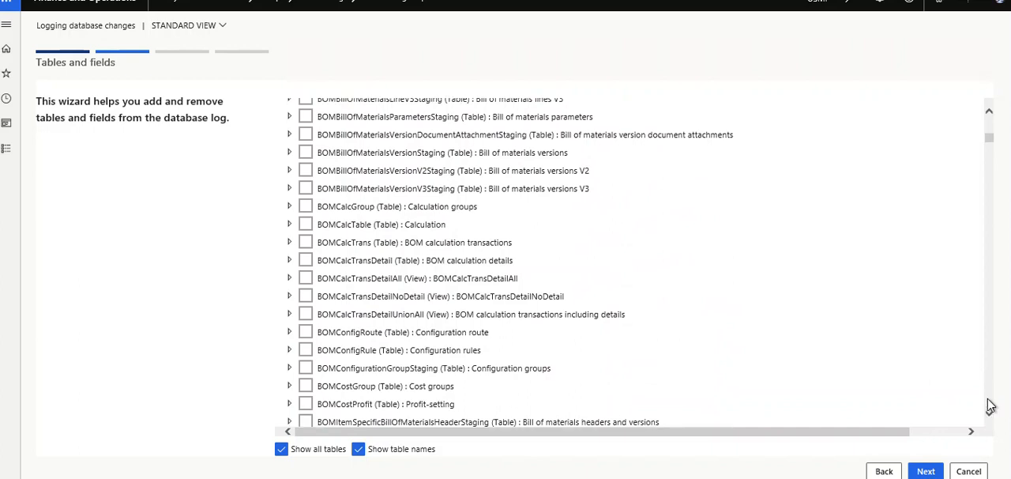
scroll(991, 406, "down", 5)
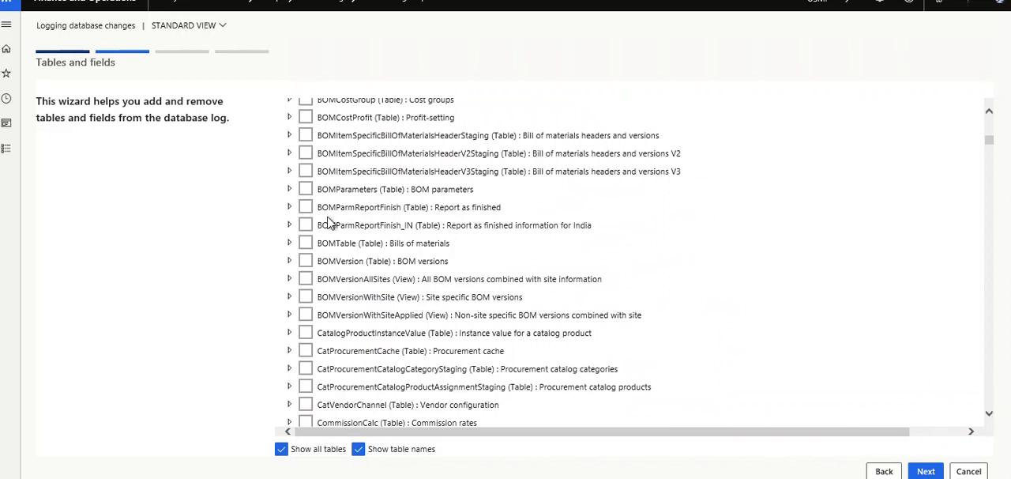
scroll(298, 247, "down", 5)
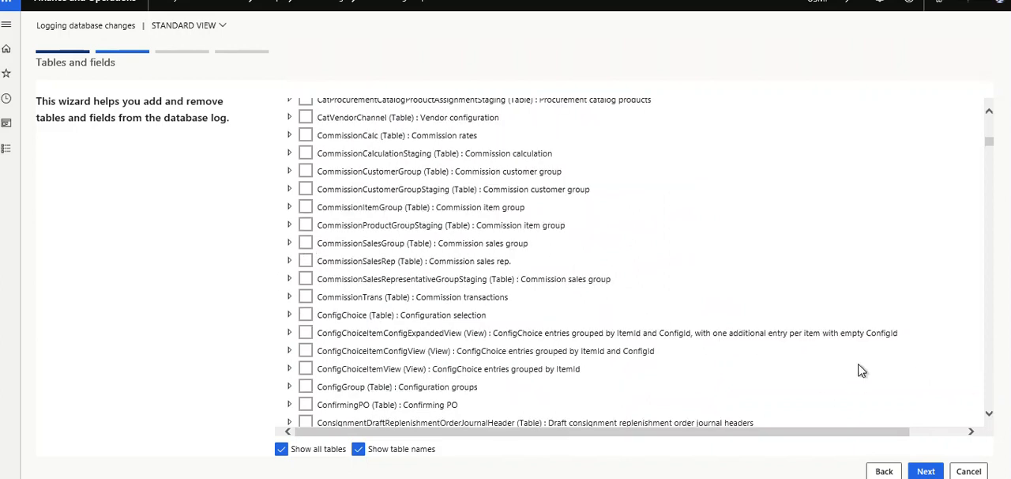
right_click(988, 419)
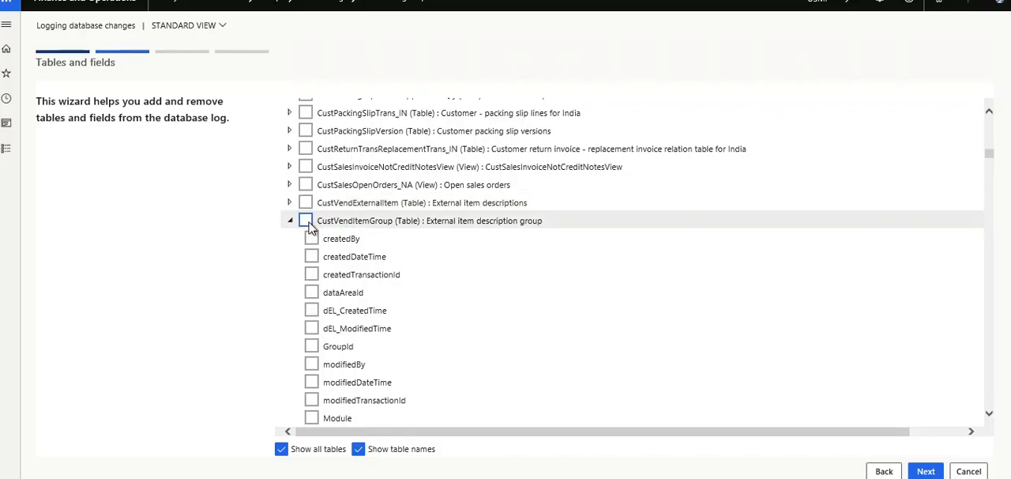
left_click(305, 221)
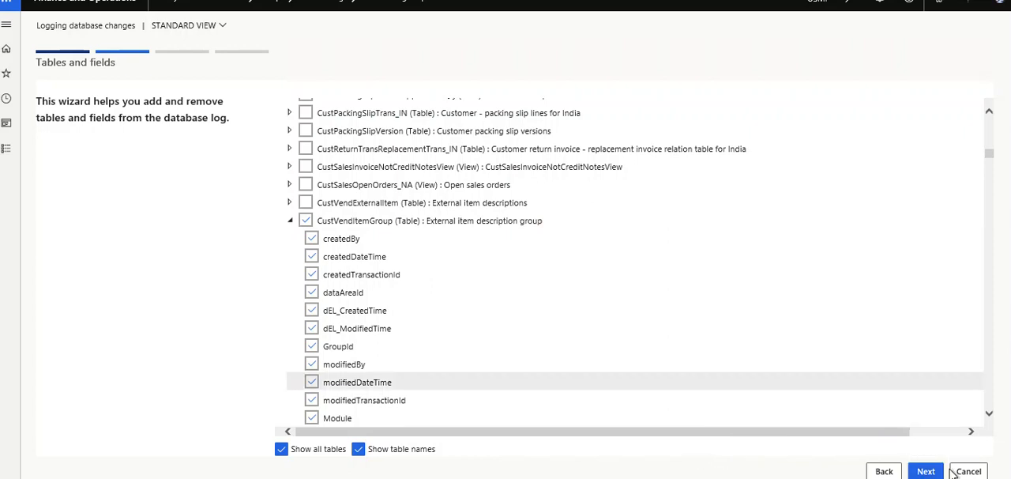
left_click(924, 471)
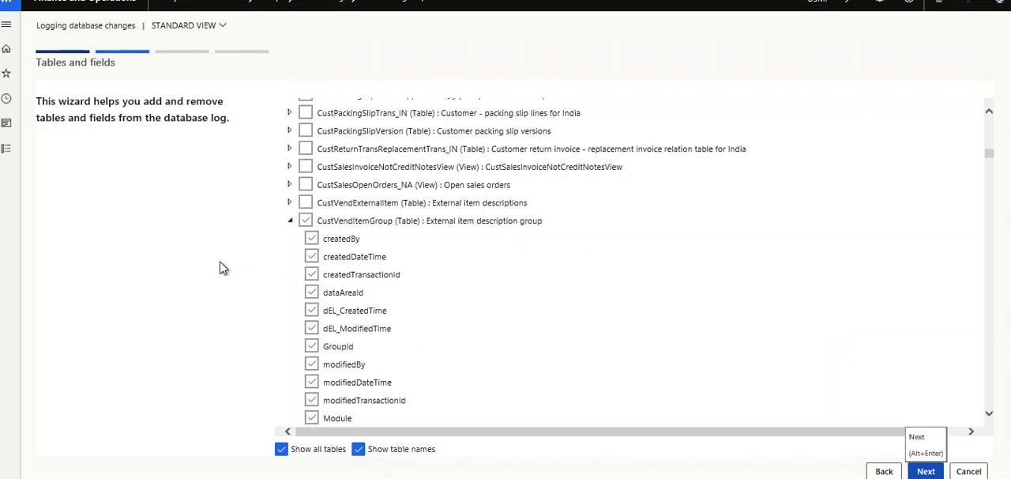
left_click(926, 472)
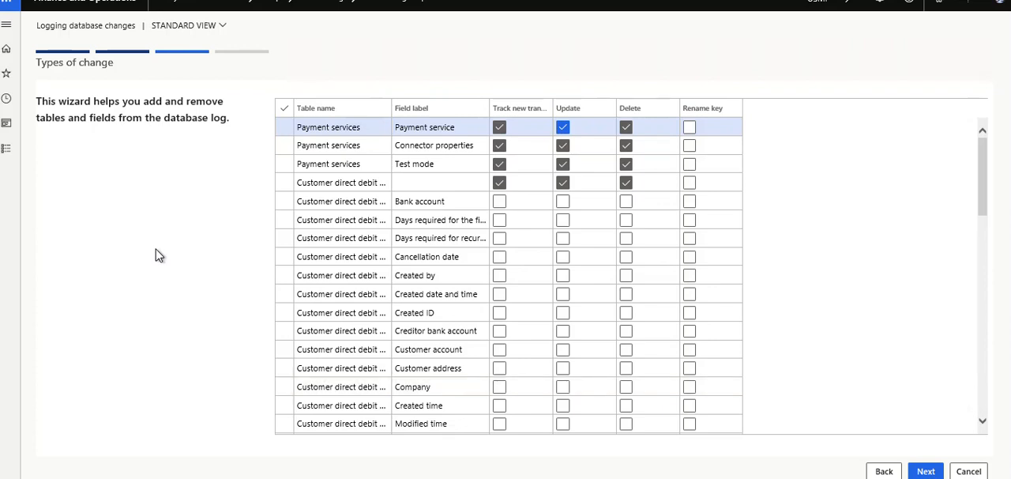
- Clear new-transaction tracking for the Customer direct debit row with the blank field label, keep it for Payment services, and proceed to the summary
left_click(502, 134)
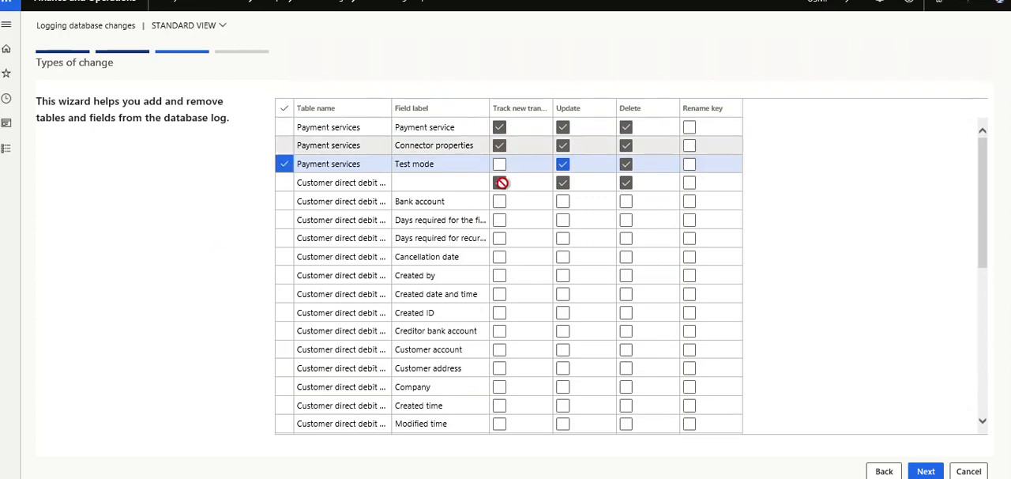
left_click(499, 145)
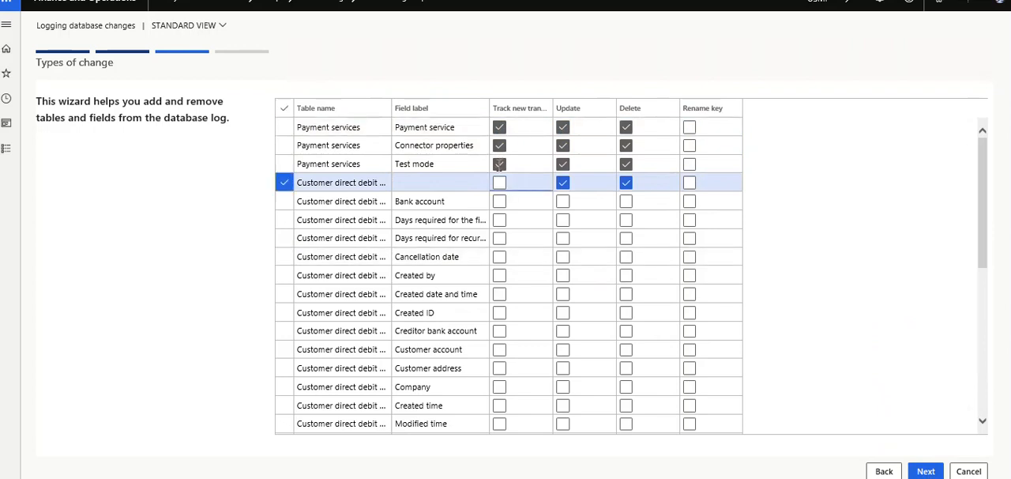
left_click(499, 166)
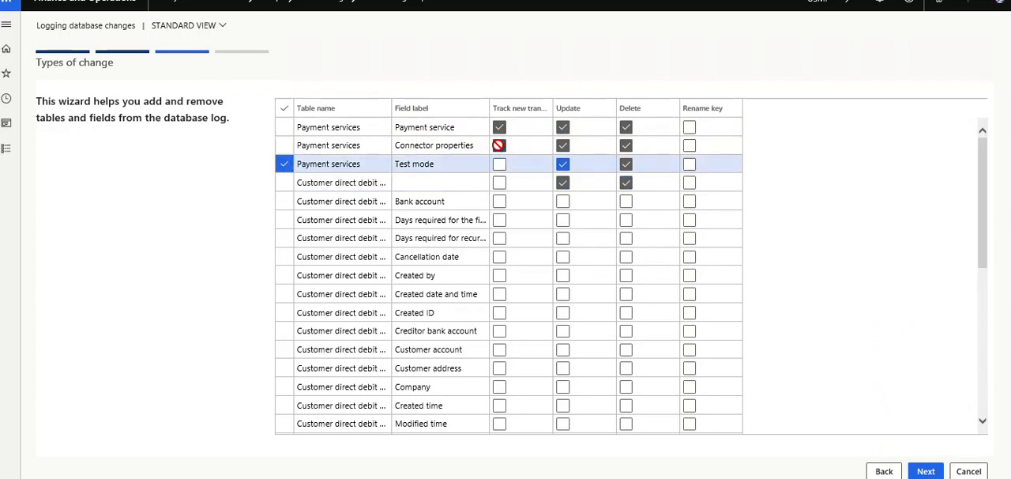
left_click(498, 145)
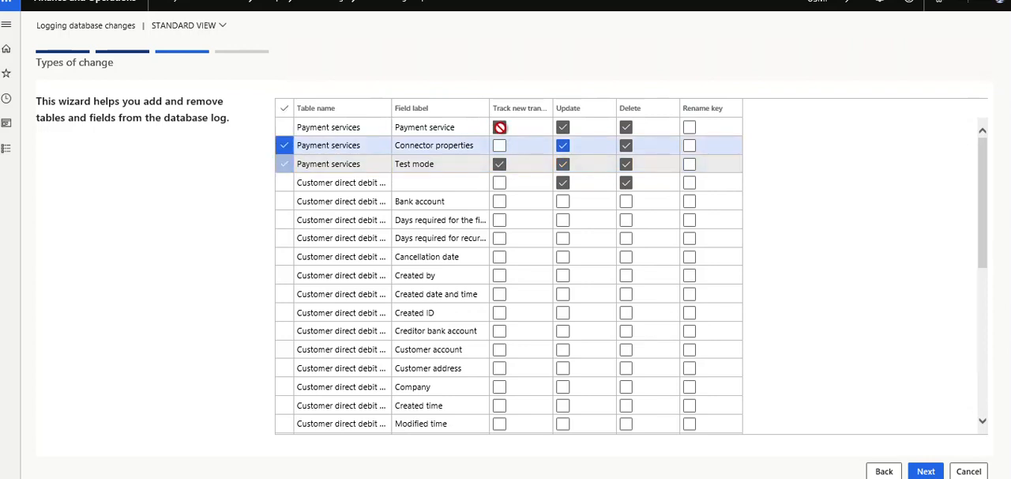
left_click(499, 127)
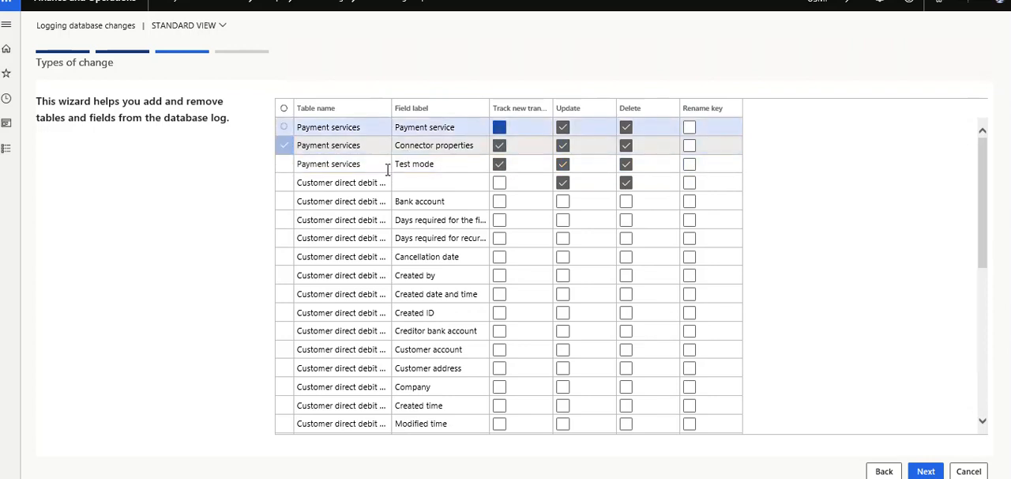
left_click(500, 144)
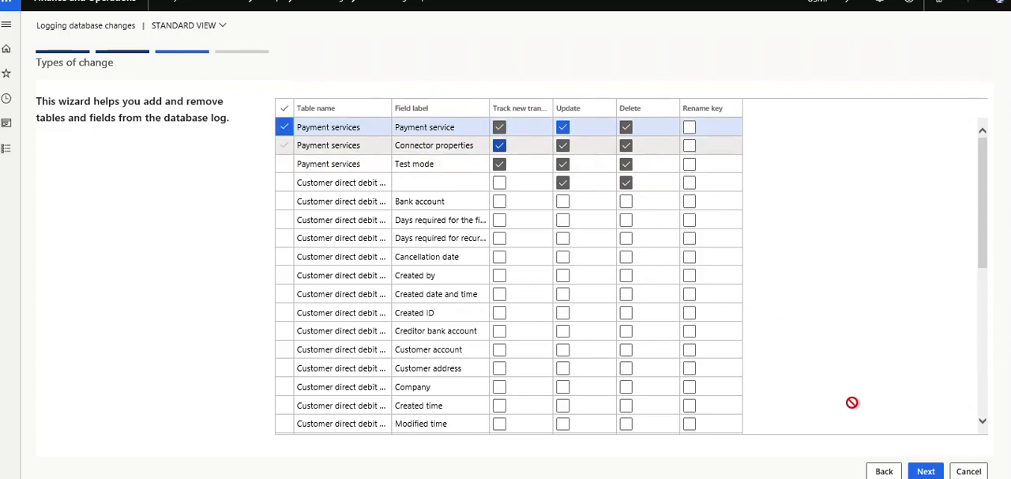
left_click(925, 472)
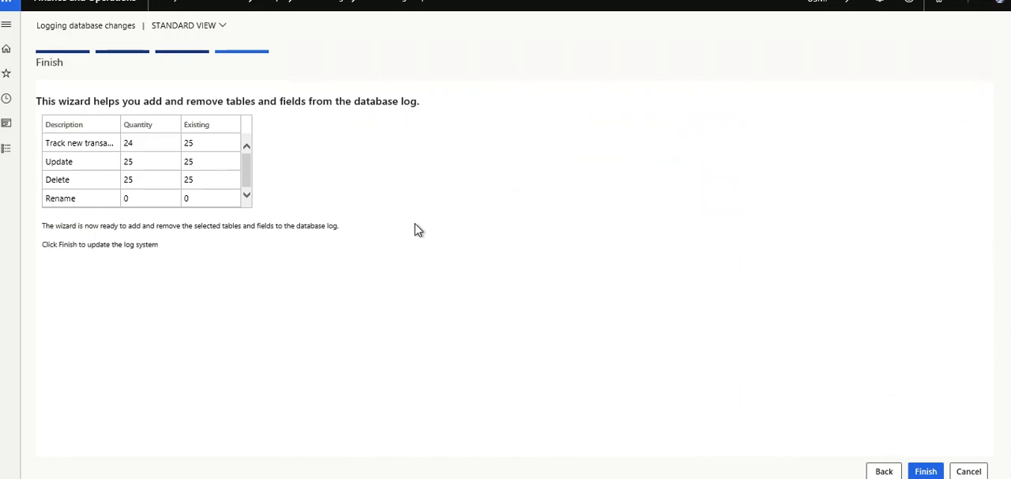
- Finish the wizard, accepting logging for CustDirectDebitMandate, RetailFunctionalityProfile and RetailHardwareProfile and declining it for RetailTerminalTable
left_click(925, 471)
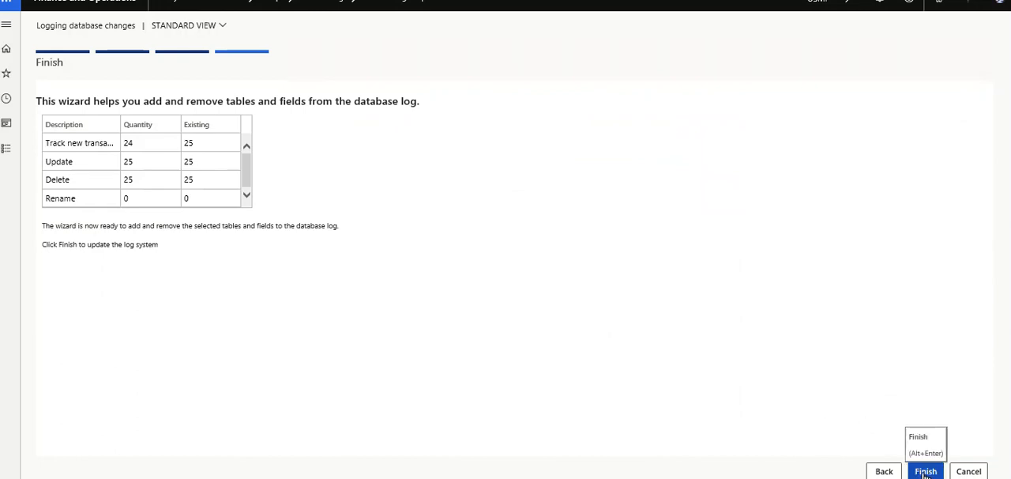
left_click(925, 471)
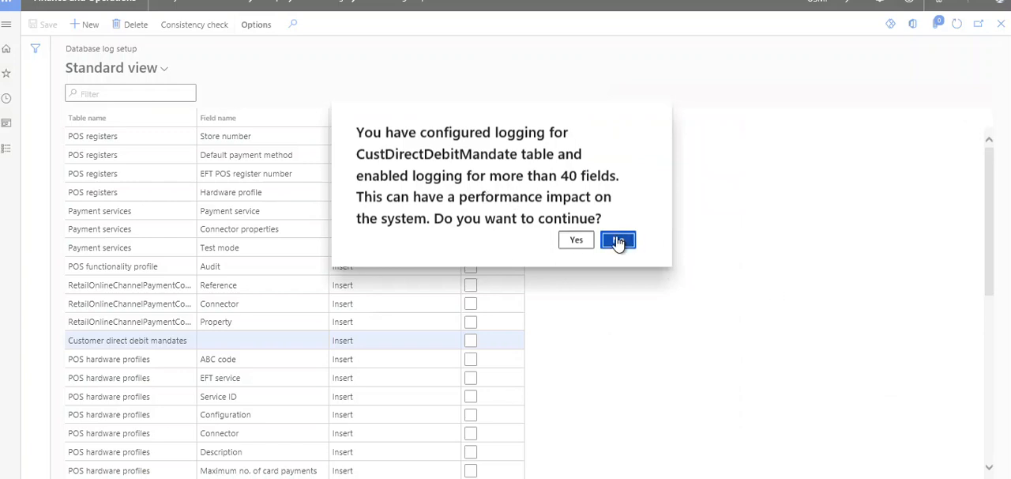
left_click(577, 240)
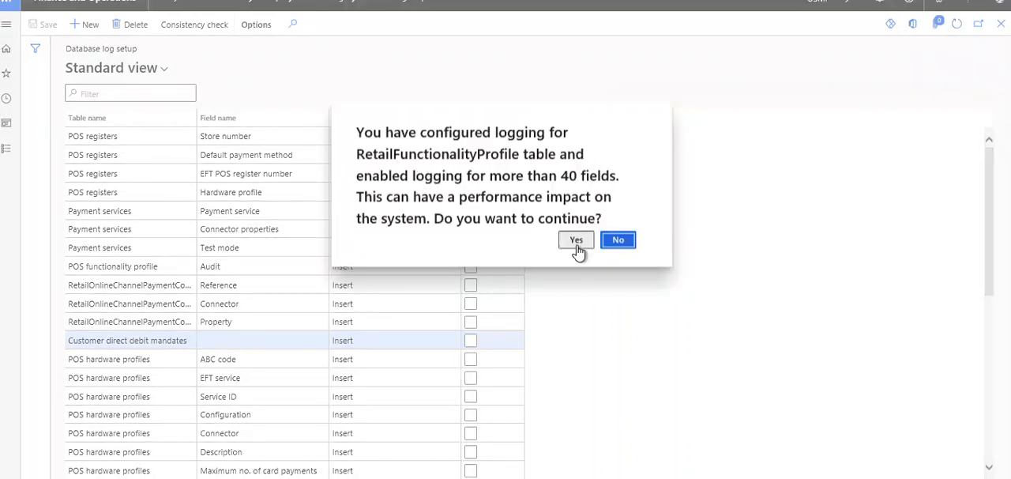
left_click(578, 245)
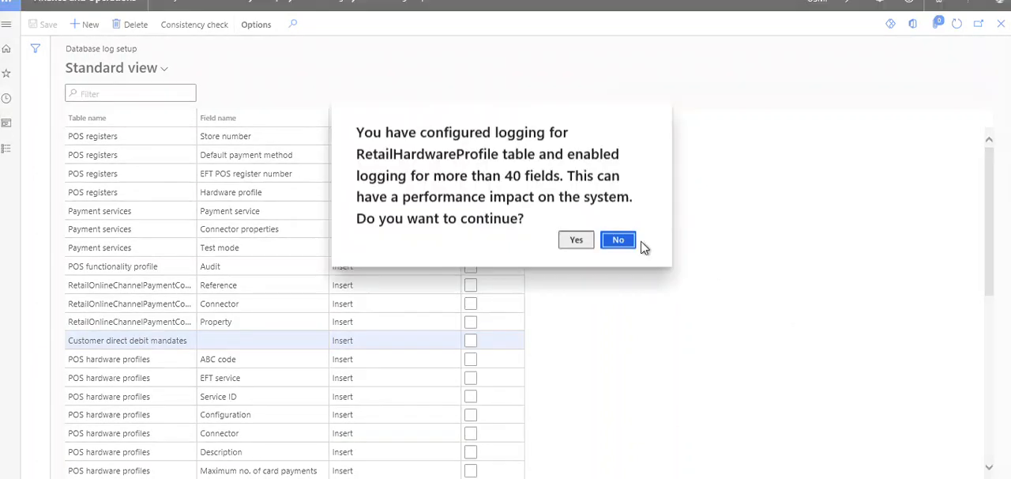
left_click(579, 243)
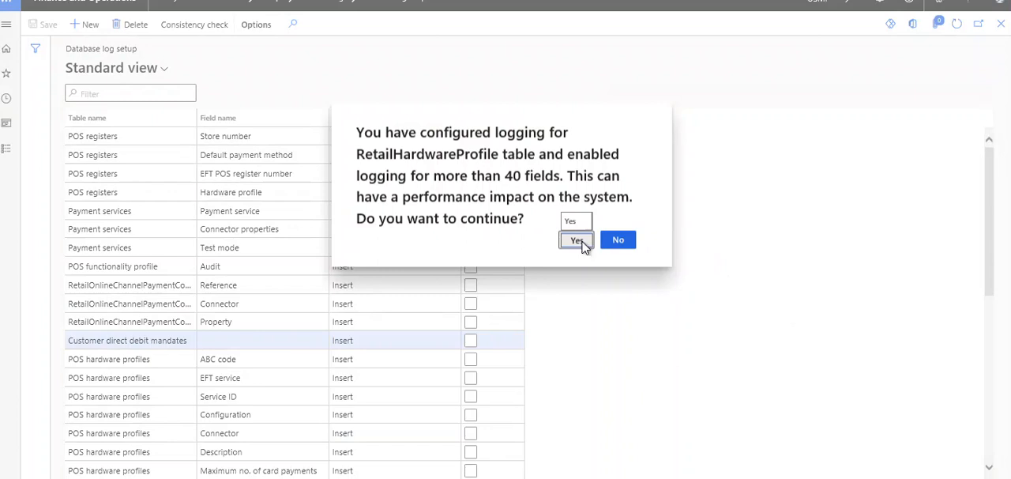
left_click(581, 244)
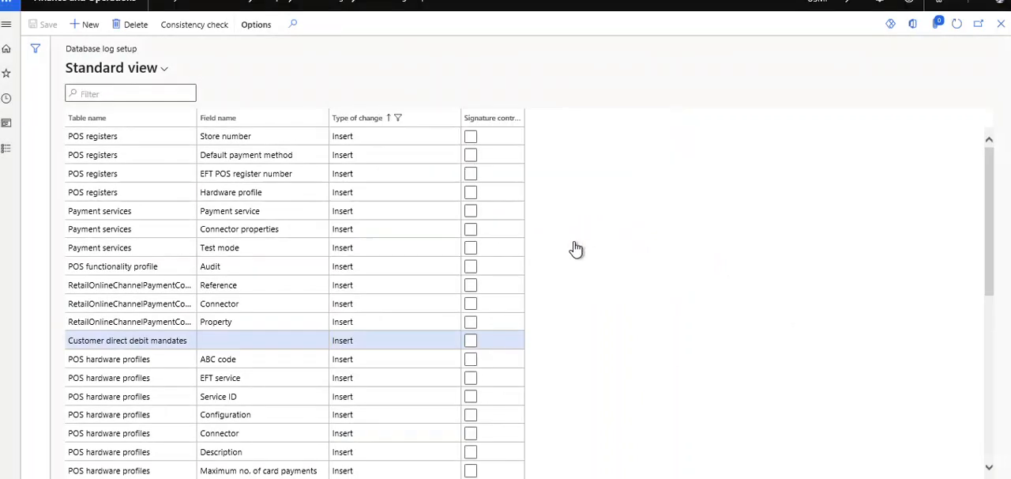
left_click(615, 244)
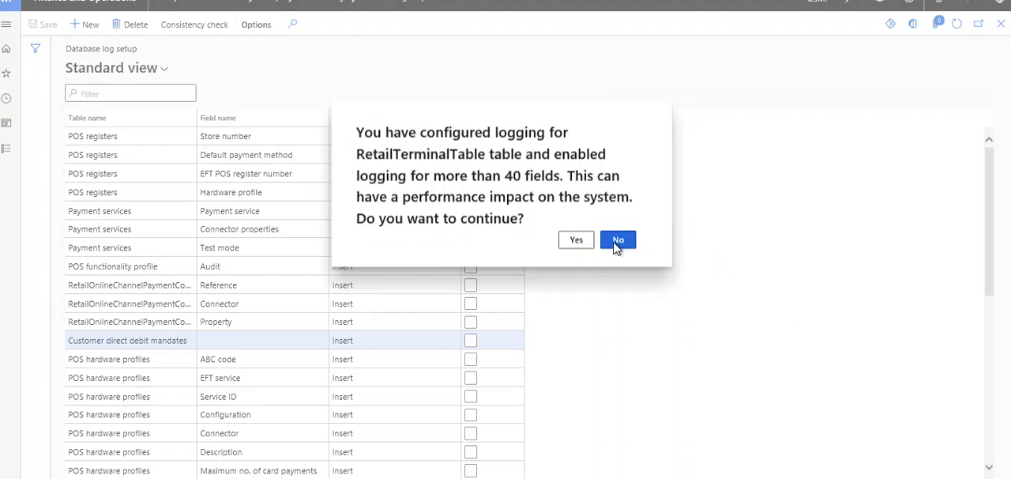
left_click(617, 242)
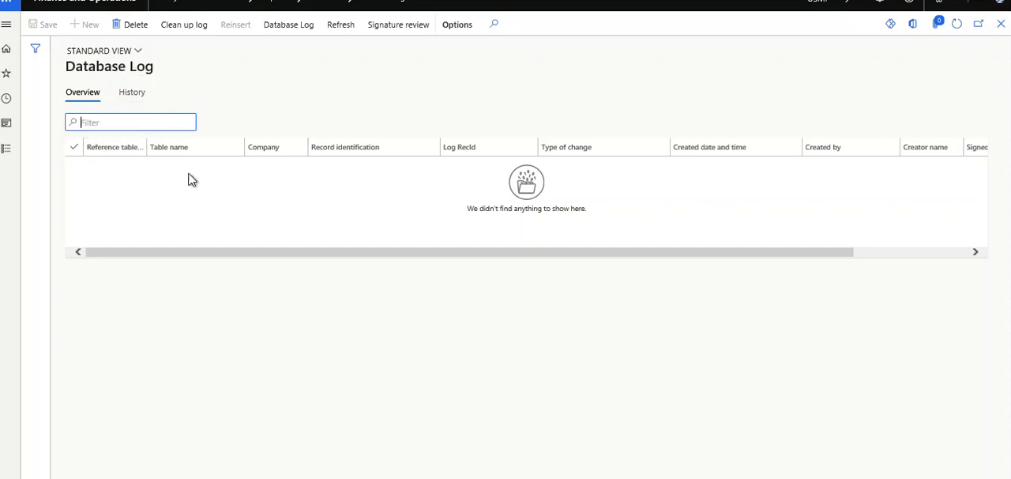
- Check the history and overview of the Database Log, and minimize the browser window
left_click(132, 96)
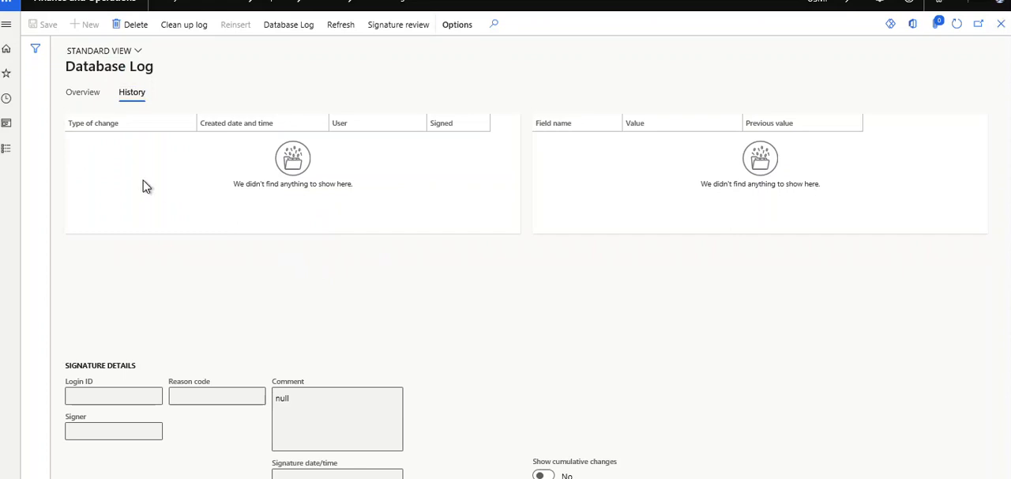
left_click(87, 100)
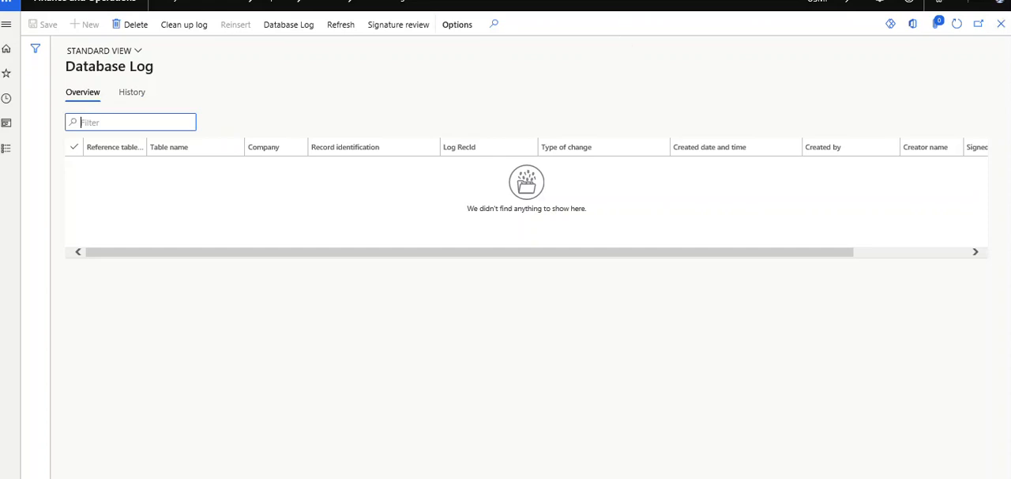
left_click(918, 0)
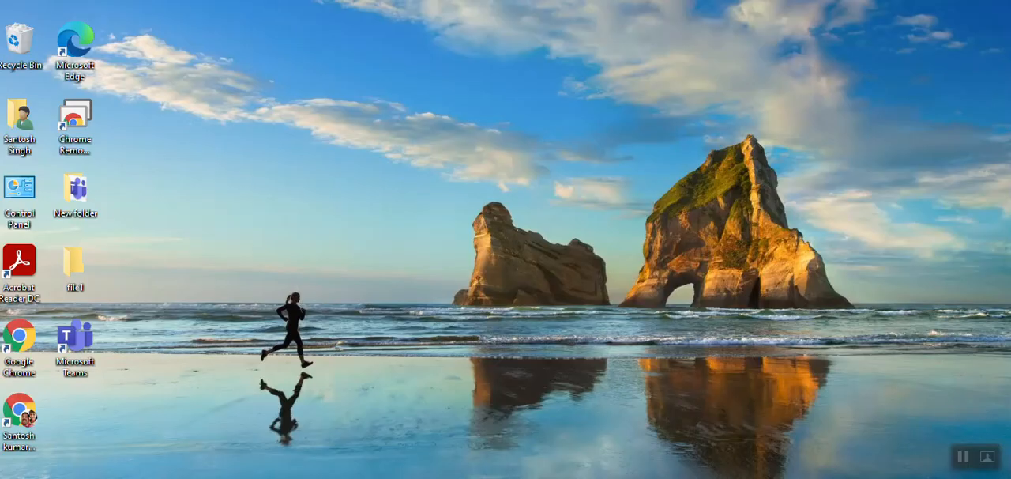